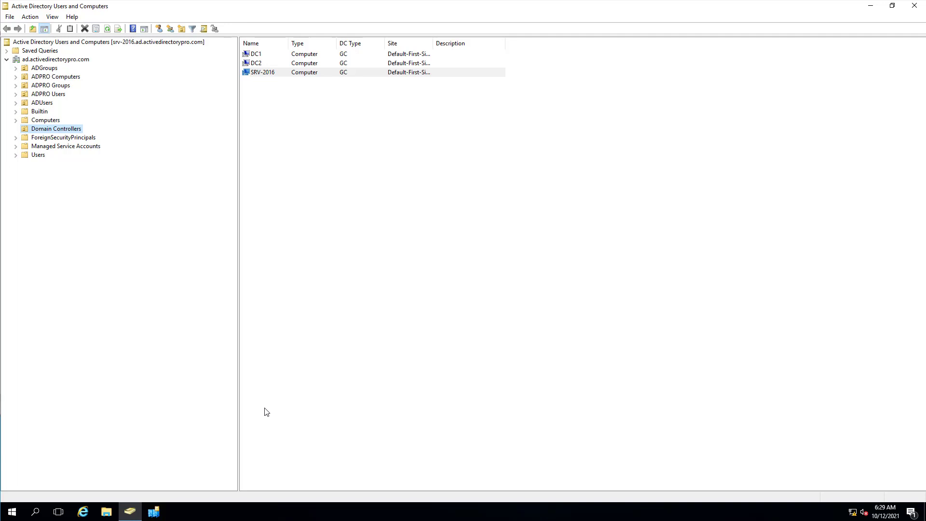
Step: Open an administrator Command Prompt from the Start menu with cmd
left_click(275, 73)
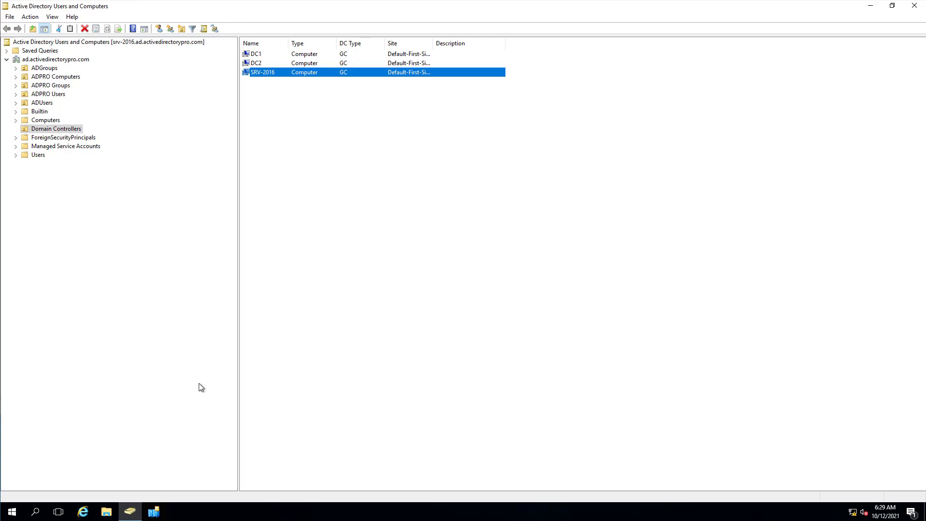
left_click(22, 501)
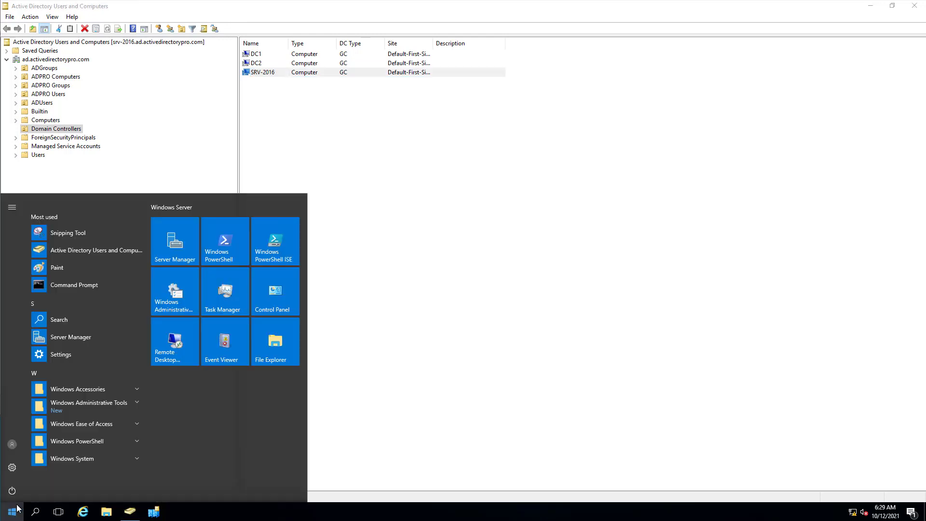
type("cmd")
left_click(114, 223)
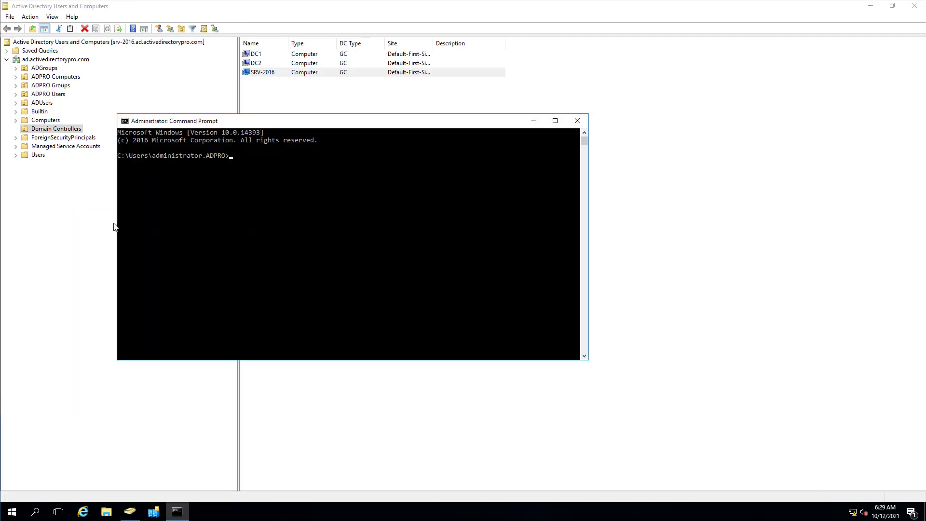
left_click_drag(311, 124, 450, 161)
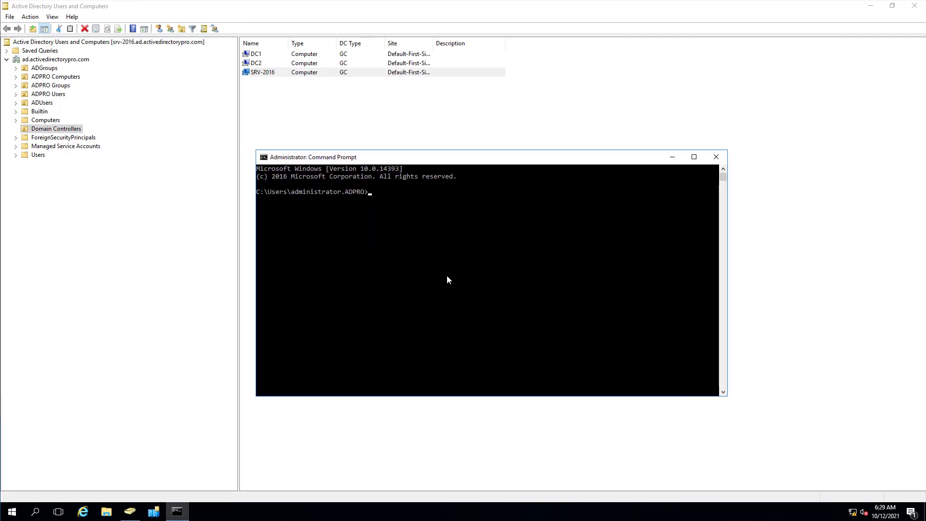
Step: Run netdom query fsmo and highlight the RID pool manager line showing SRV-2016
type("net")
type("dom query fsmo")
key("Return")
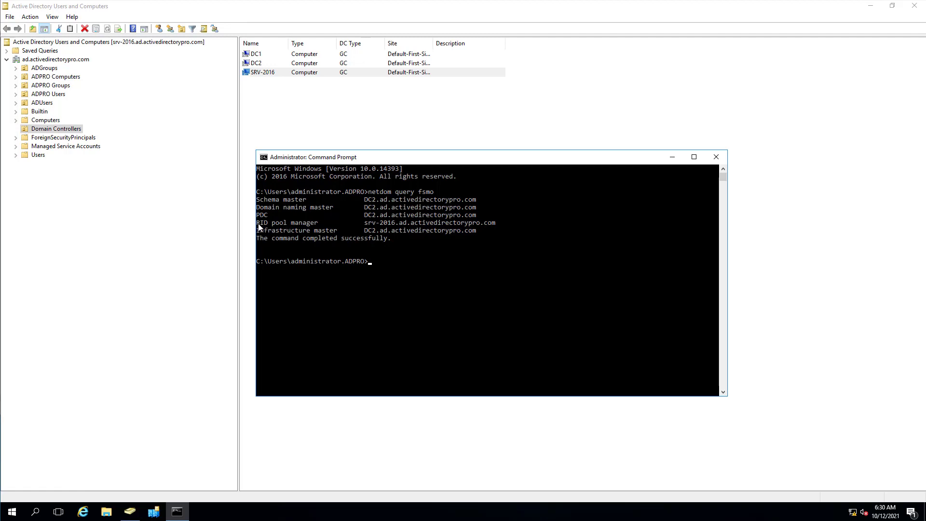
left_click_drag(259, 224, 498, 227)
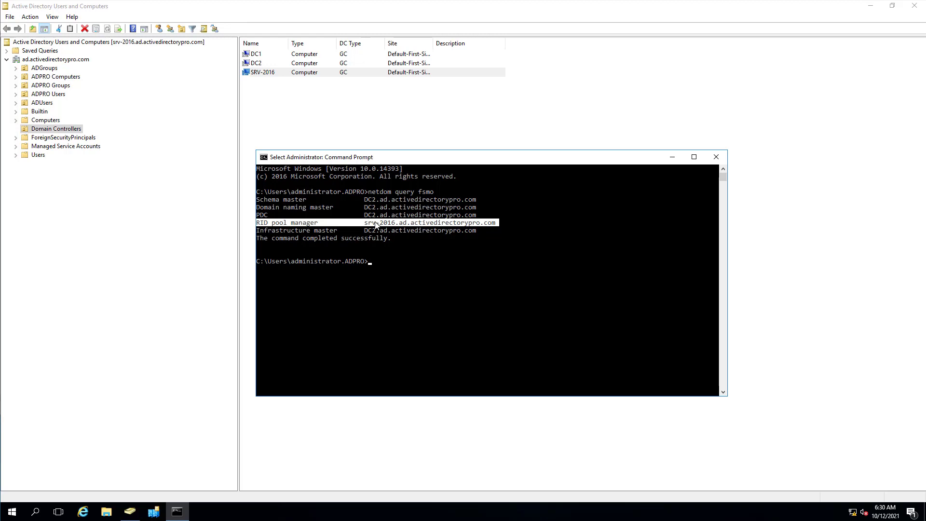
left_click(676, 155)
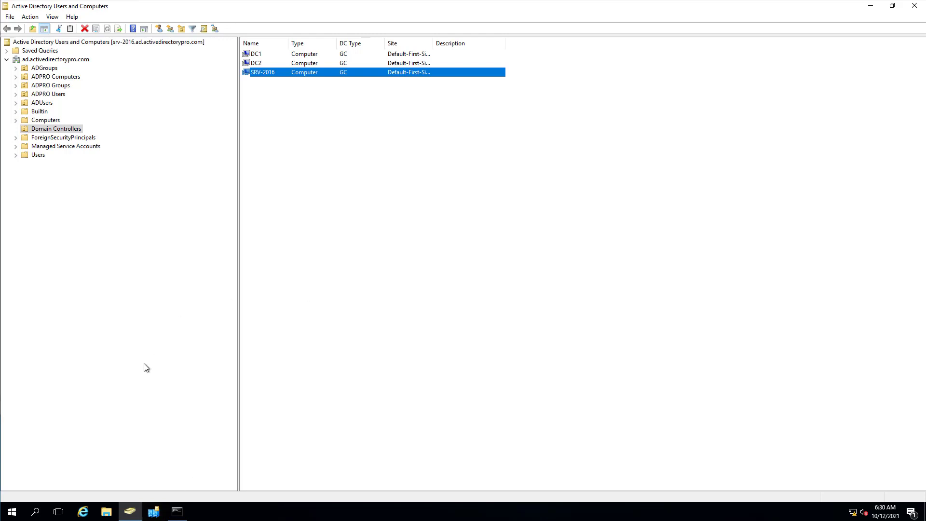
Step: Start Server Manager's Remove Roles and Features wizard and advance to srv-2016's installed server roles
left_click(10, 512)
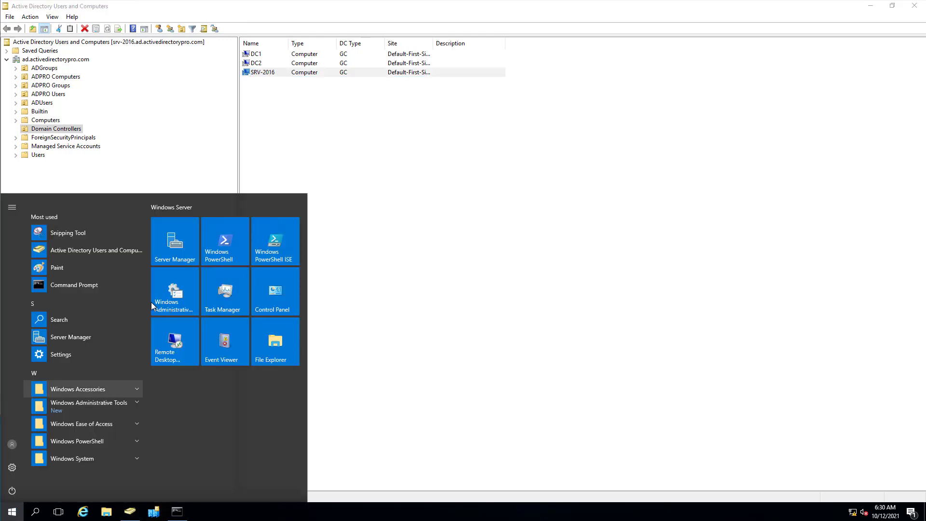
left_click(179, 239)
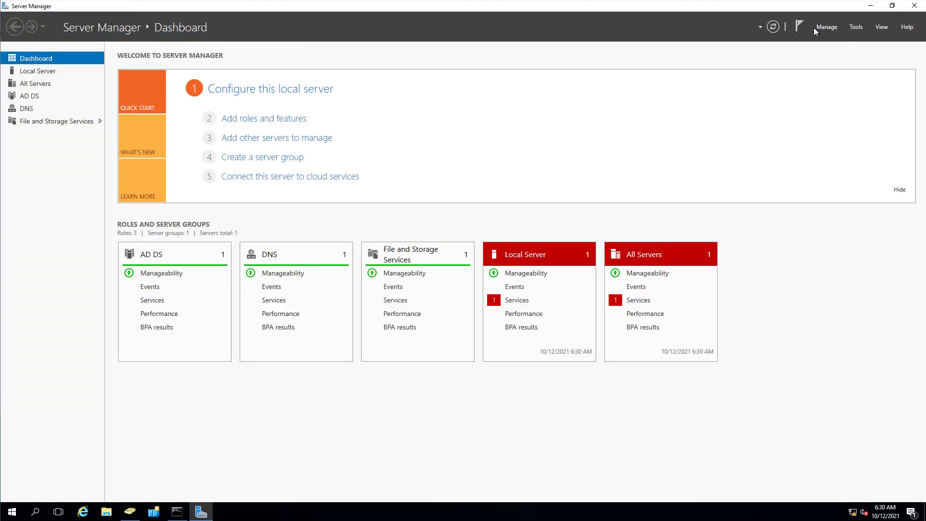
left_click(827, 28)
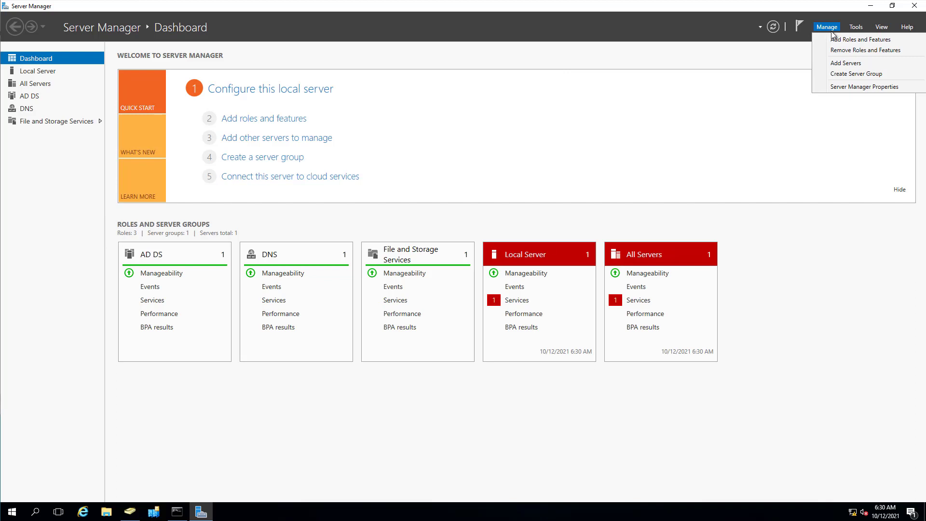
left_click(868, 55)
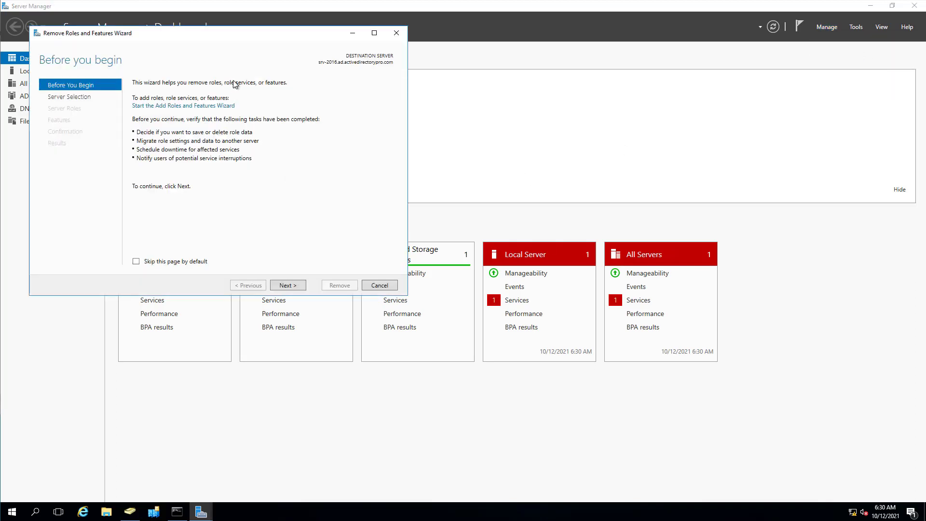
left_click(294, 286)
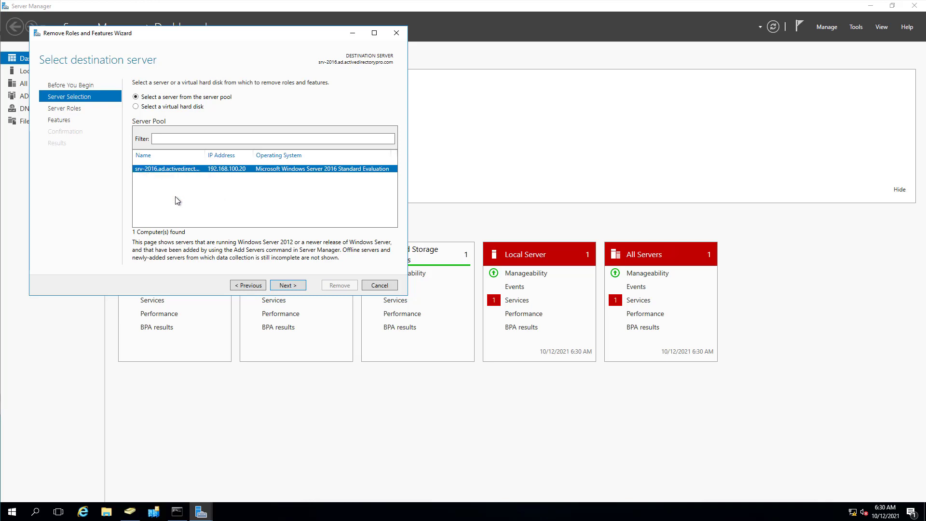
left_click(287, 285)
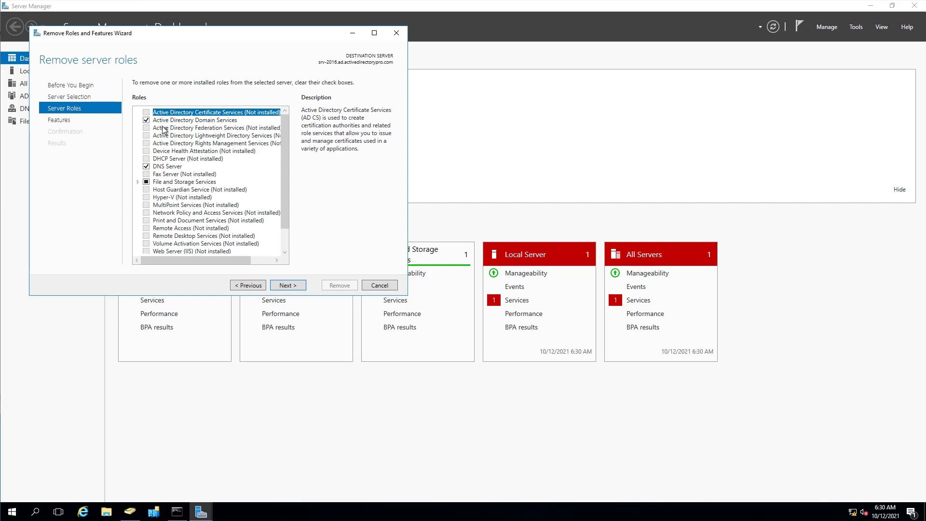
Step: Uncheck Active Directory Domain Services and its management tools, bringing up the demotion validation error
left_click(146, 120)
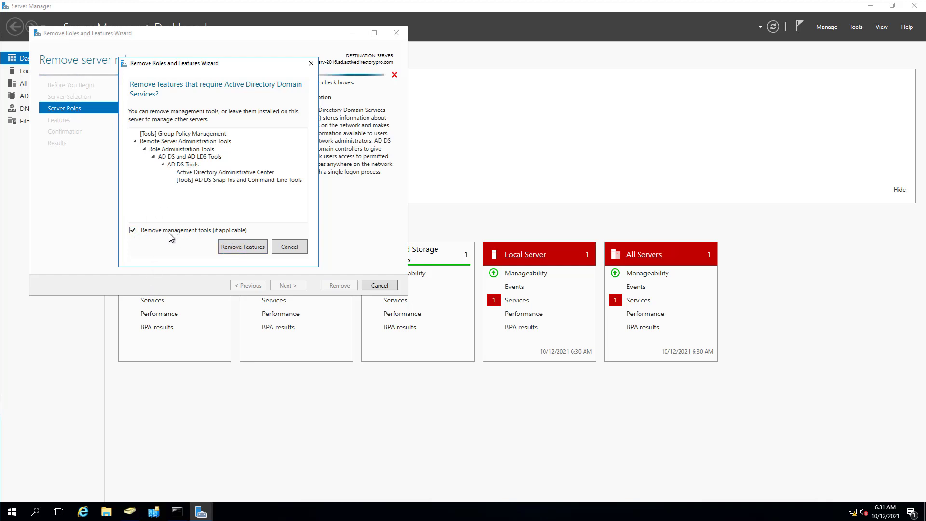
left_click(239, 248)
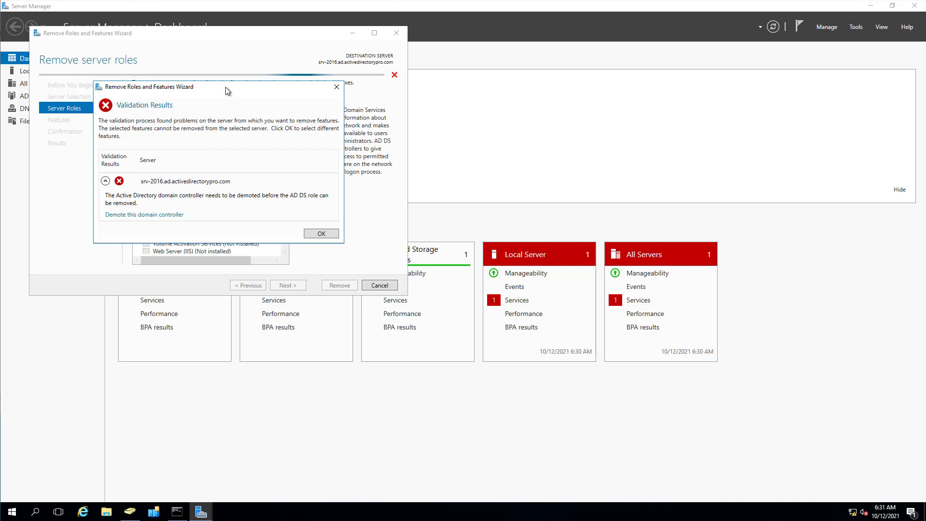
left_click_drag(227, 89, 262, 102)
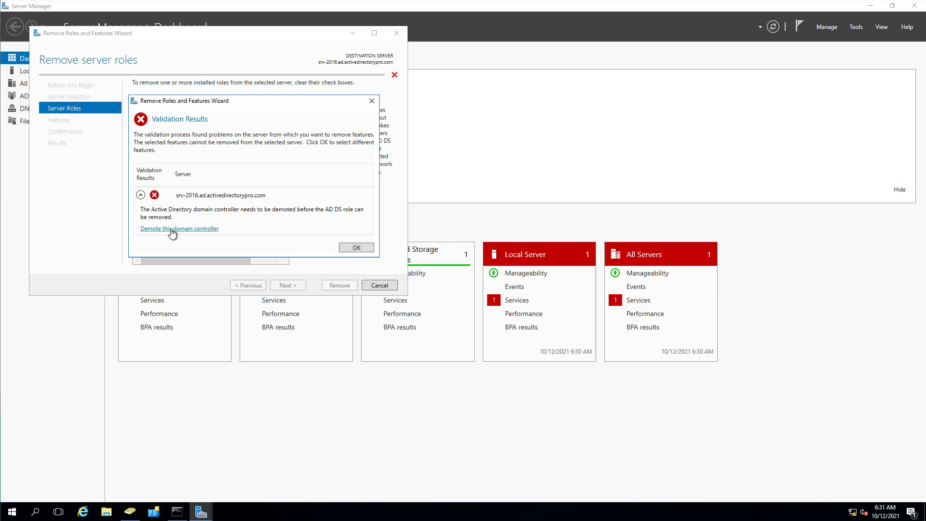
Step: Start demotion with 'Force the removal of this domain controller' left unchecked, continuing to Warnings
left_click(171, 229)
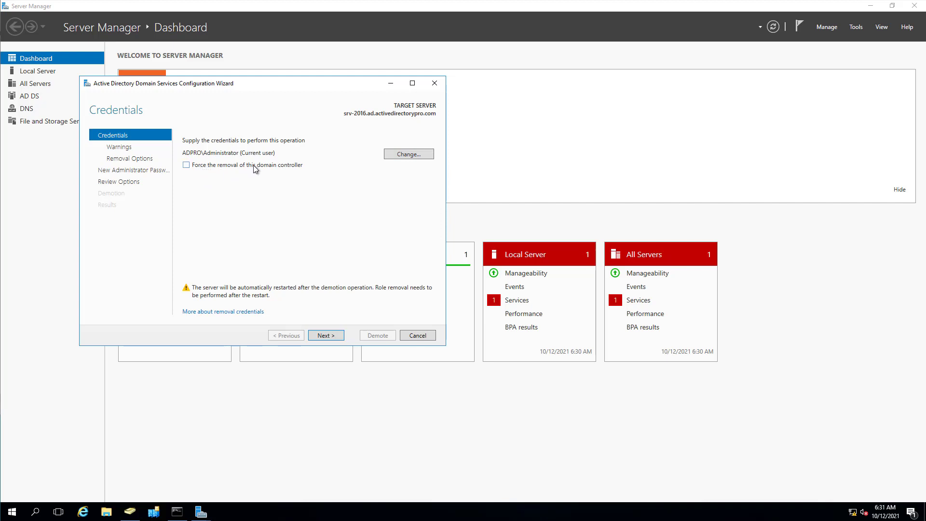
left_click(186, 166)
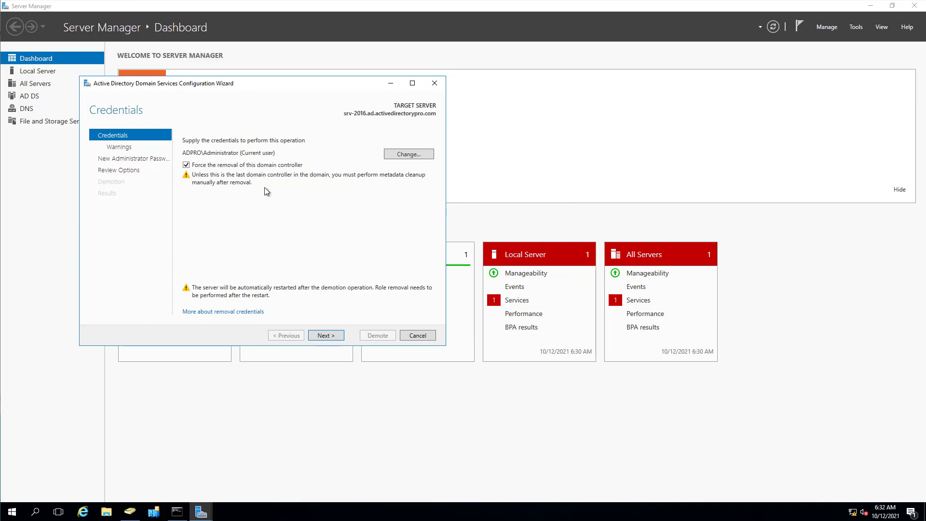
left_click(187, 166)
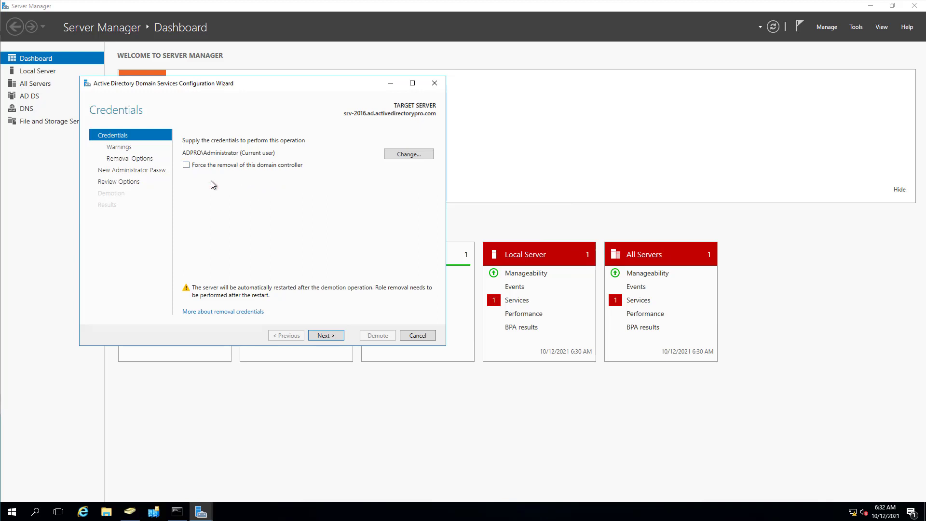
left_click(326, 336)
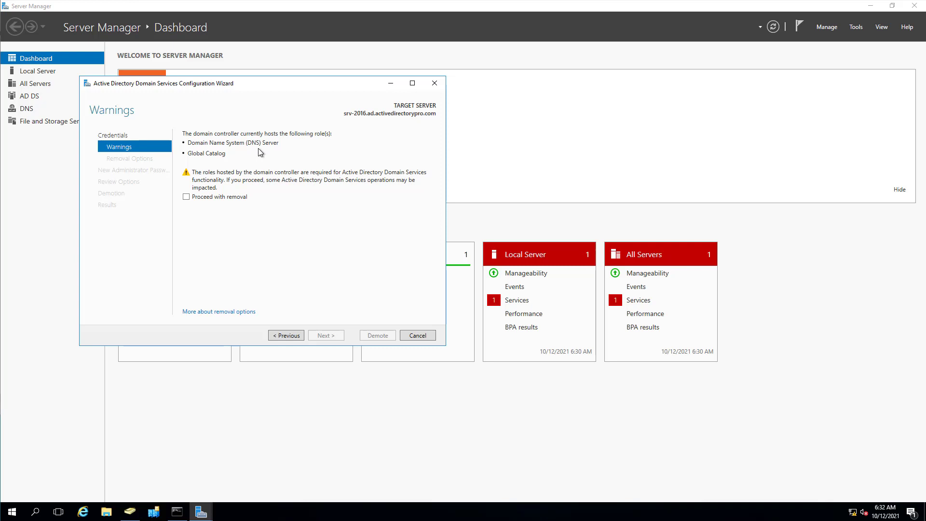
Step: Acknowledge the hosted DNS and Global Catalog roles and keep DNS delegation on Removal Options
left_click(187, 196)
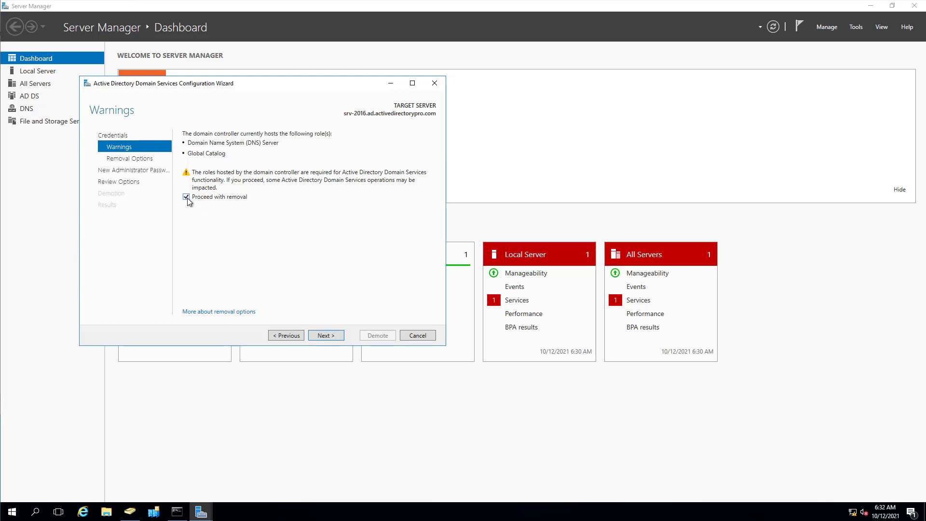
left_click(324, 337)
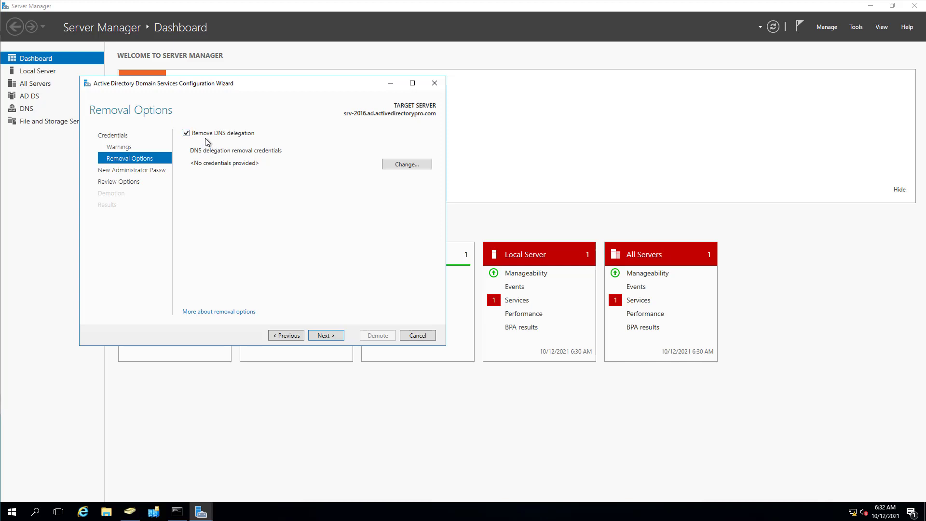
left_click(186, 136)
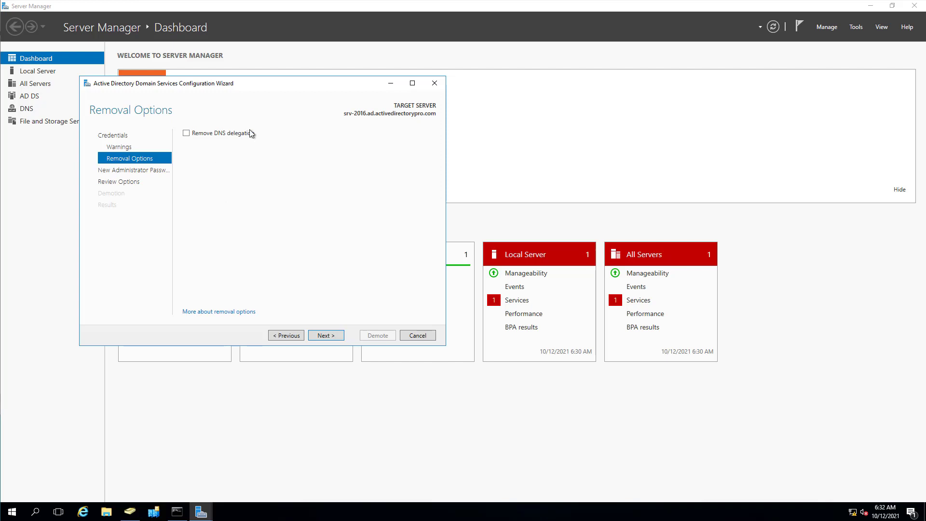
left_click(331, 338)
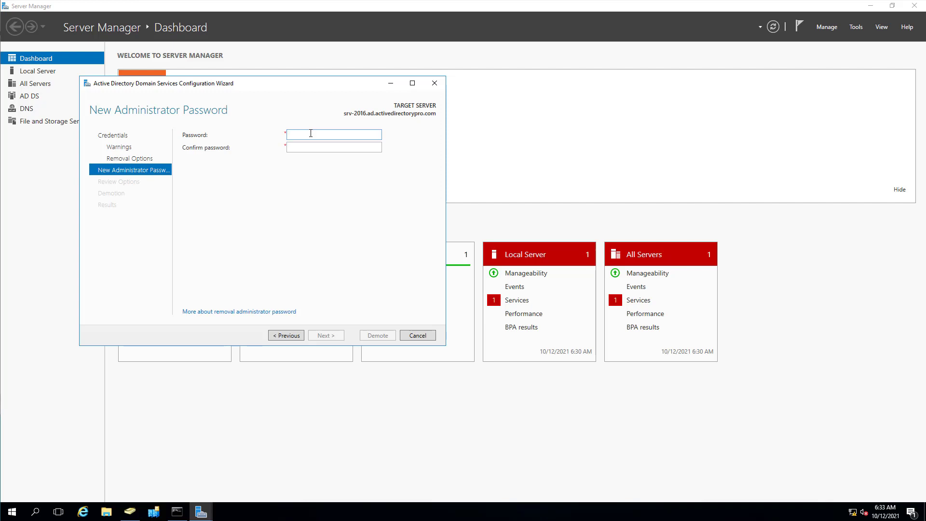
Step: Enter and confirm the new local administrator password, then continue to Review Options
type("••••••••••")
key("Tab")
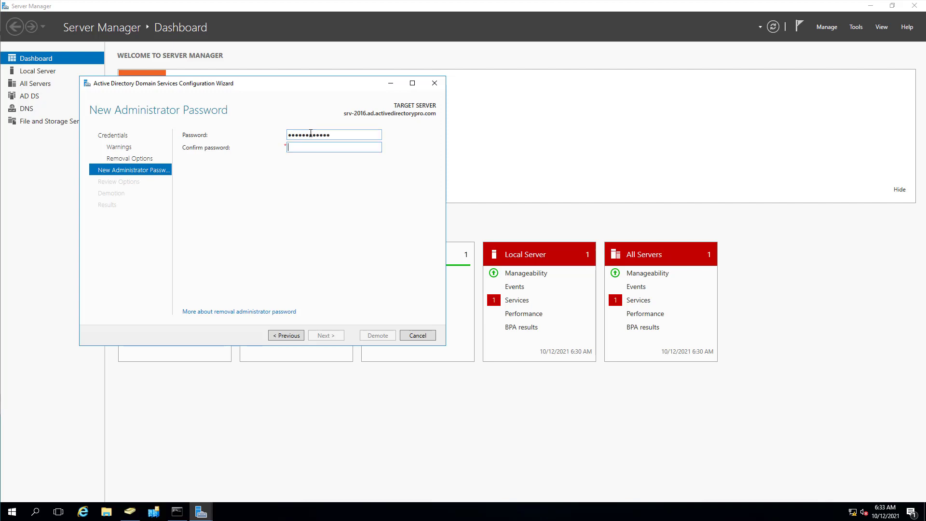
type("••••••••••••")
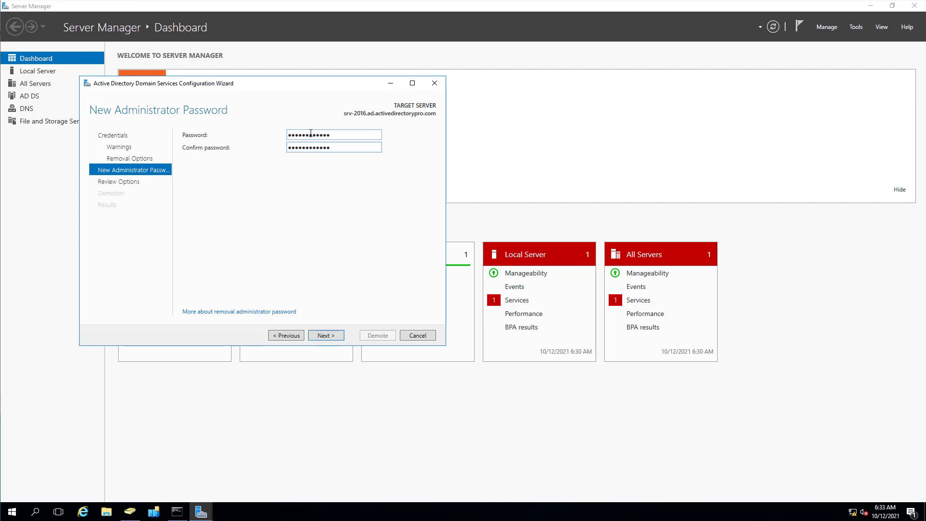
left_click(324, 336)
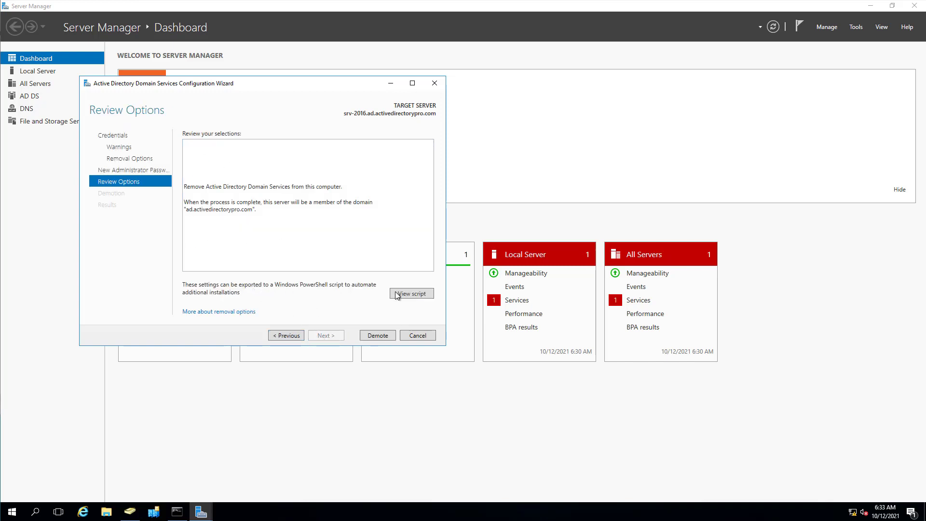
Step: View the generated Uninstall-ADDSDomainController PowerShell script in Notepad, then close it
left_click(413, 294)
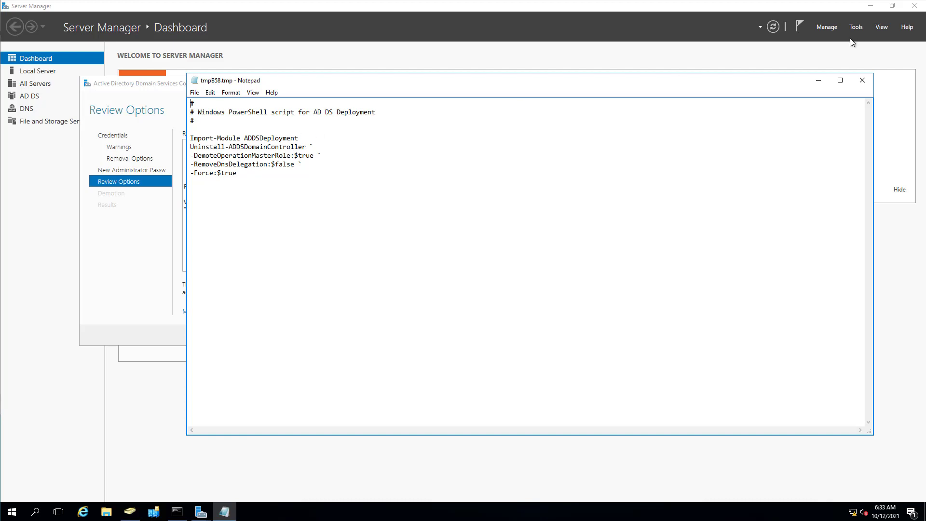
left_click(862, 81)
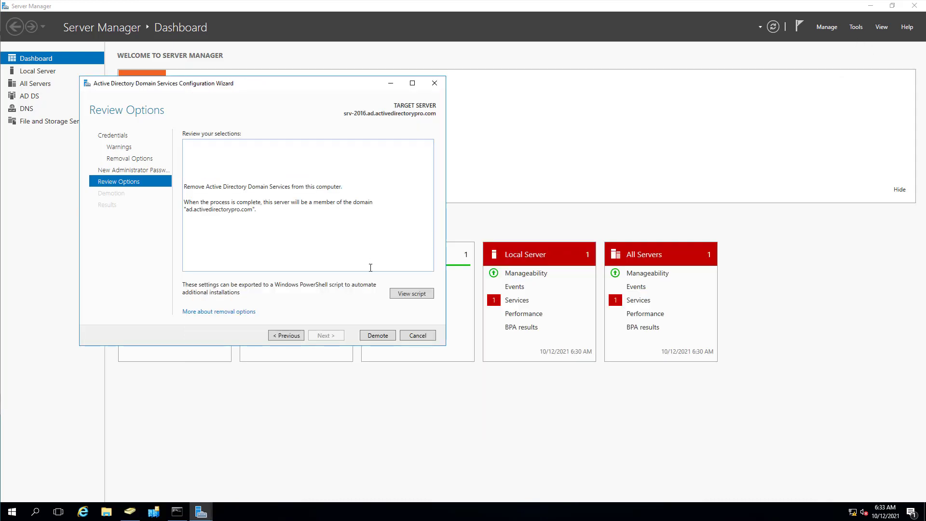
Step: Demote SRV-2016, dismiss the sign-out notice, and close the completed wizard
left_click(373, 336)
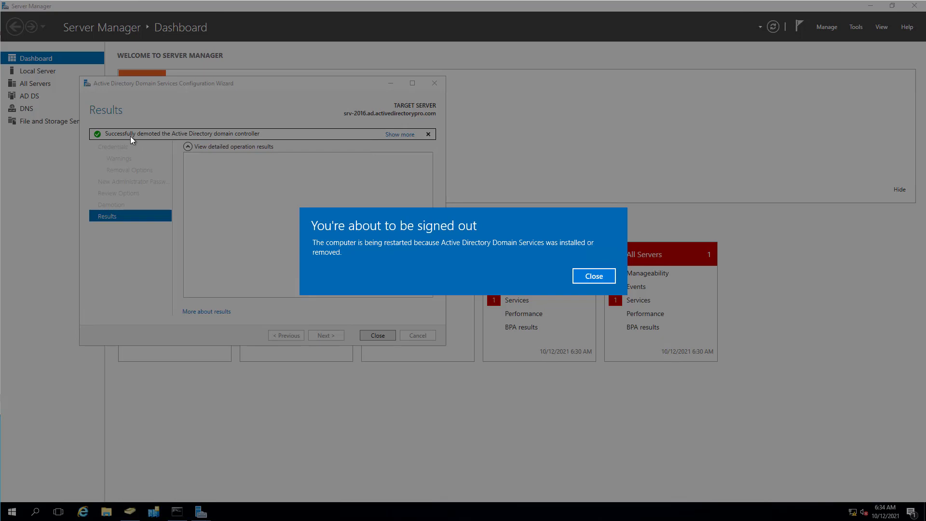
left_click(603, 279)
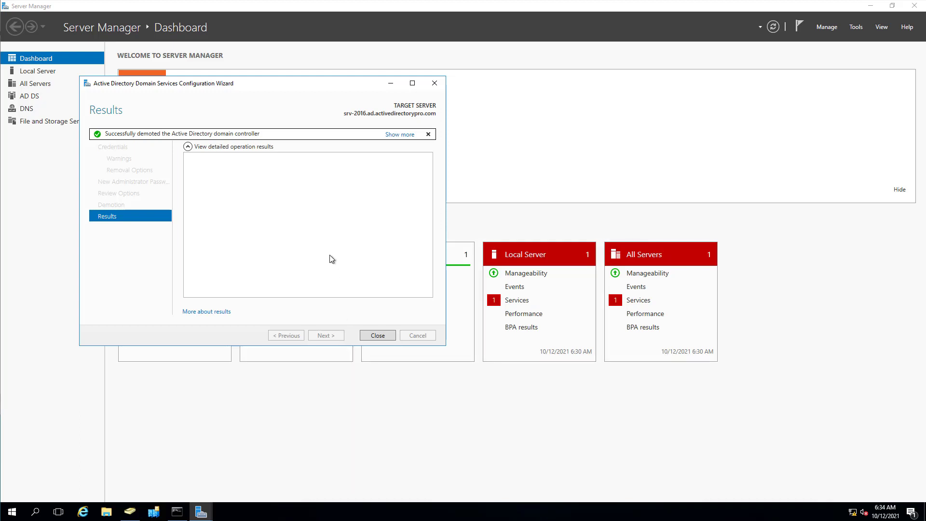
left_click(376, 336)
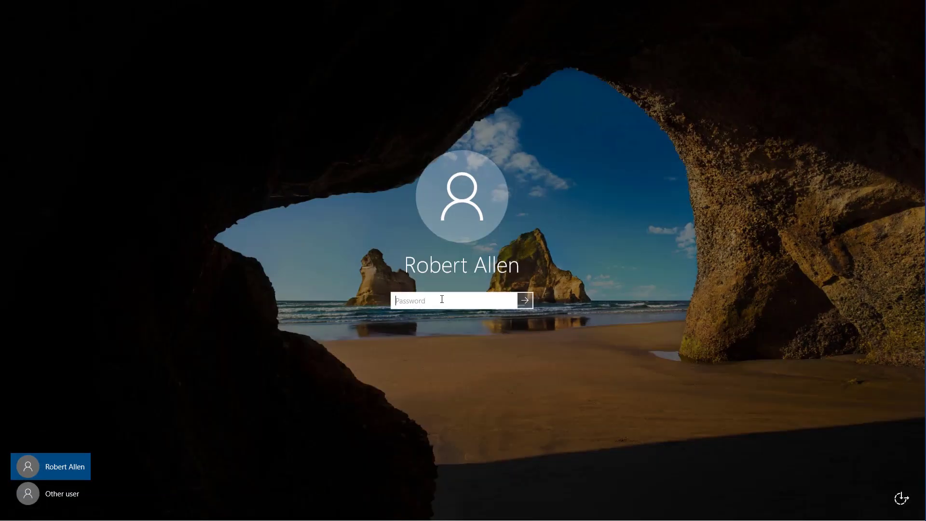
Step: Enter 'administrator' and its password under Other user on the ADPRO sign-in screen
left_click(66, 493)
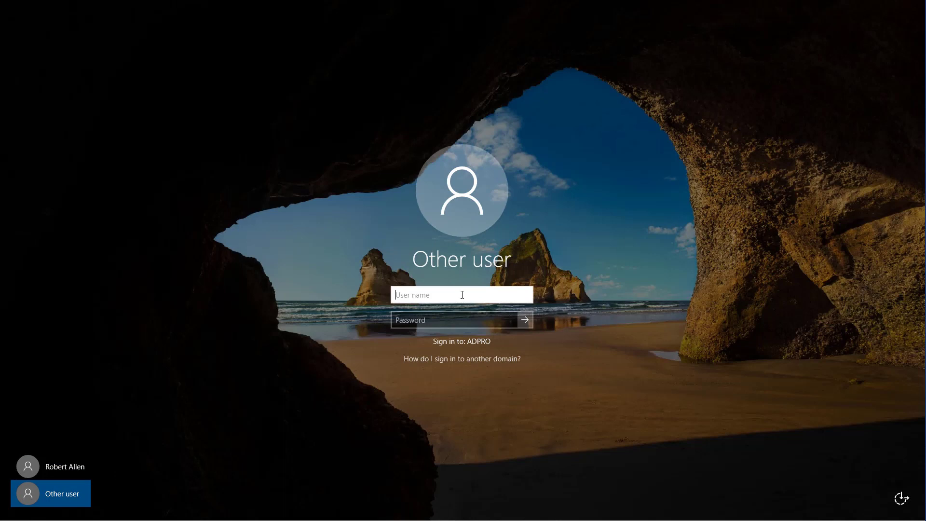
type("administrator")
key("Tab")
type("************")
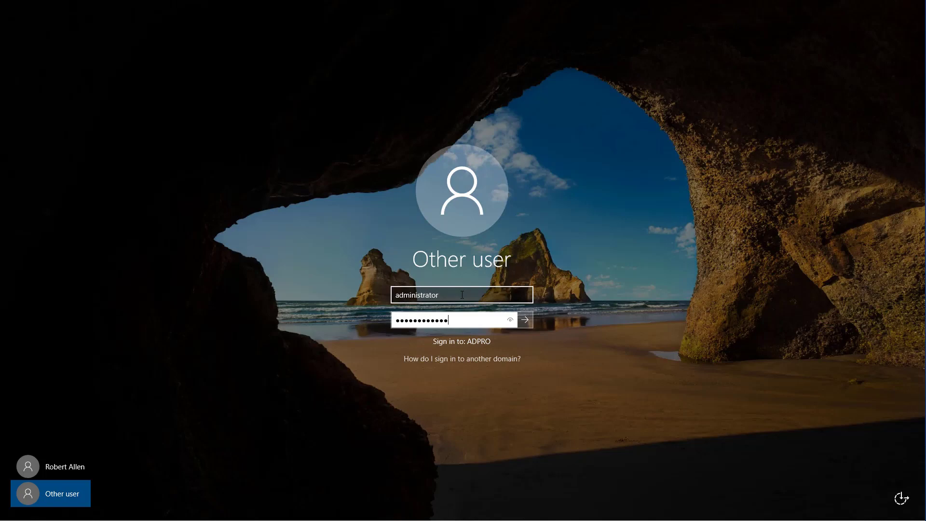
Step: Sign in and refresh Domain Controllers, confirming only DC1 and DC2 remain
key("Return")
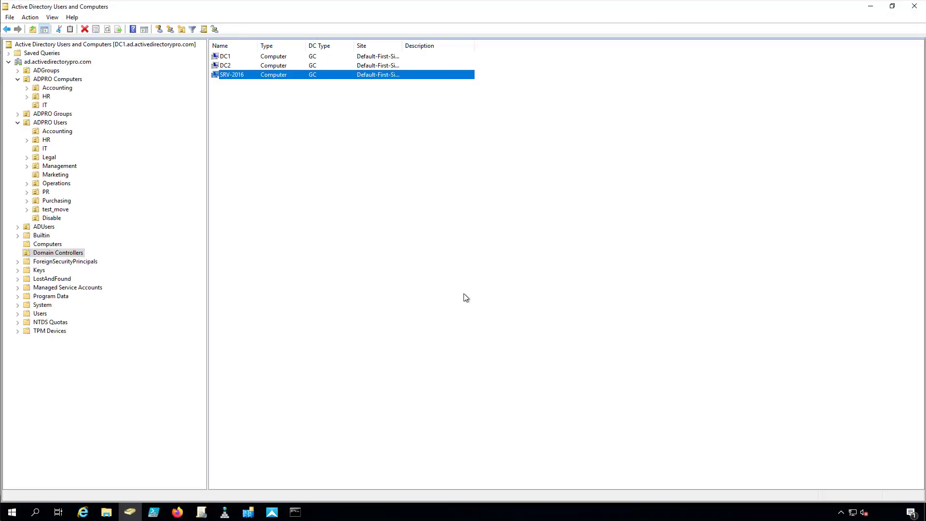
right_click(60, 254)
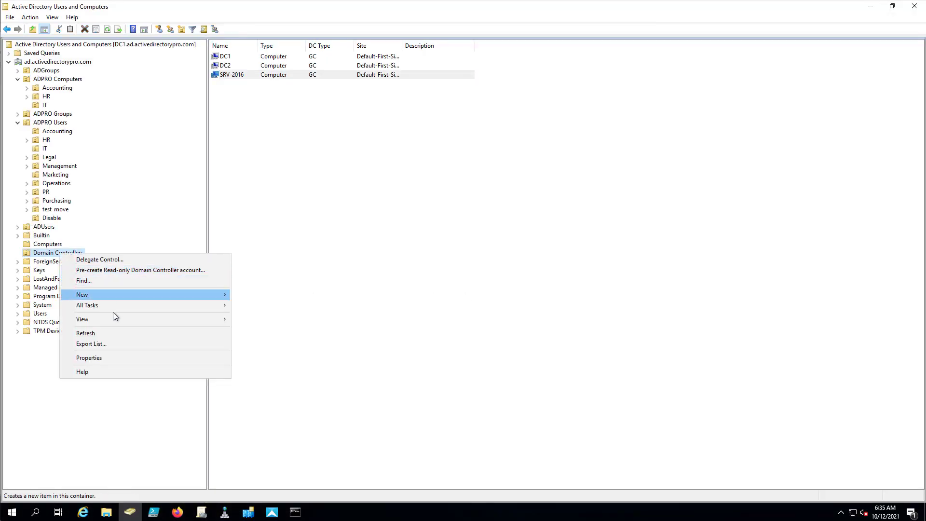
left_click(109, 332)
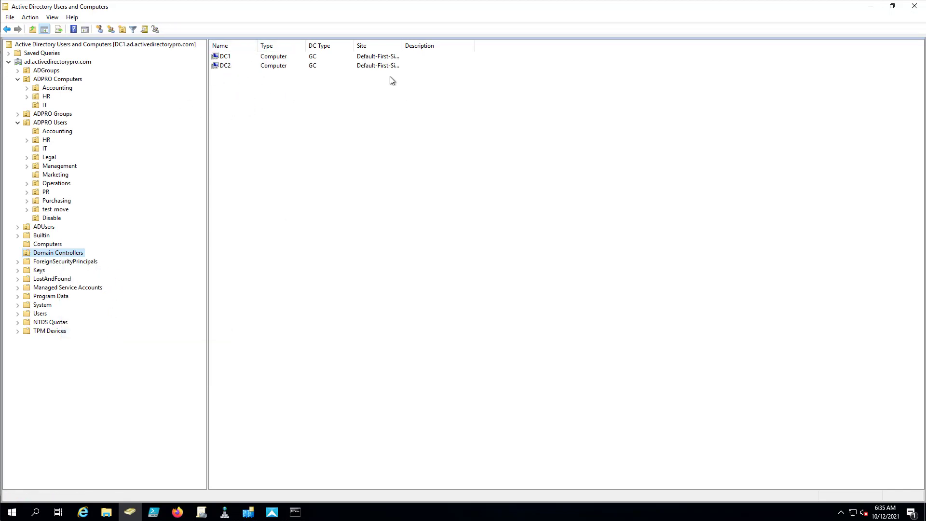
left_click(295, 511)
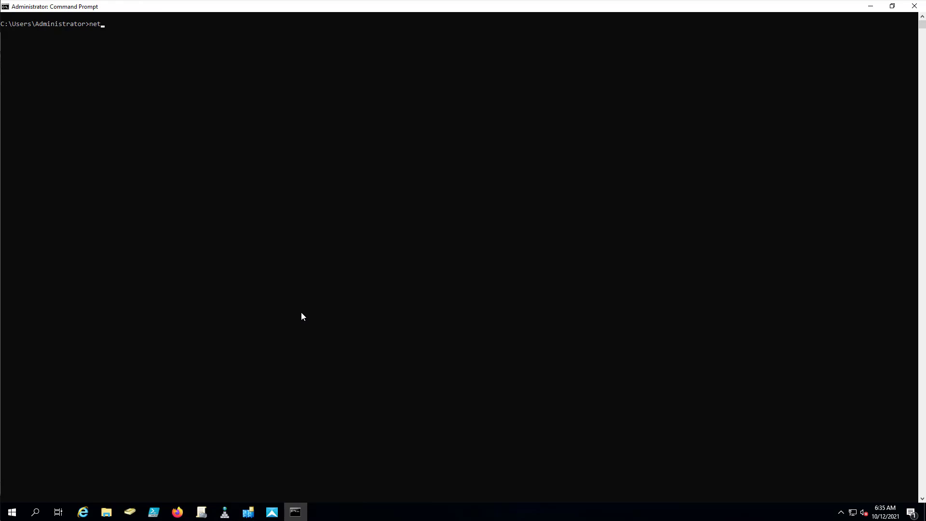
Step: Run netdom query fsmo, highlight DC1's RID pool manager line, then minimize Command Prompt
type("dom query fsmo")
key("Return")
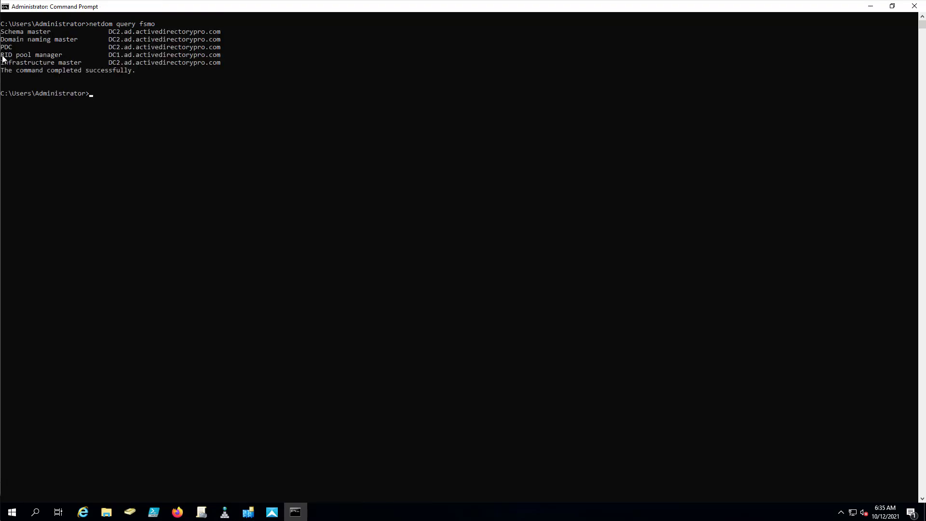
left_click_drag(2, 56, 217, 59)
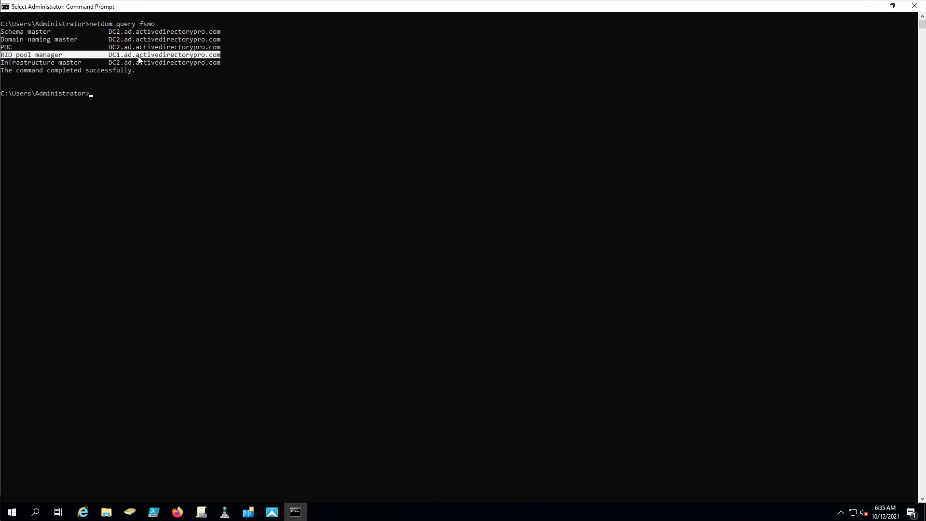
left_click(871, 8)
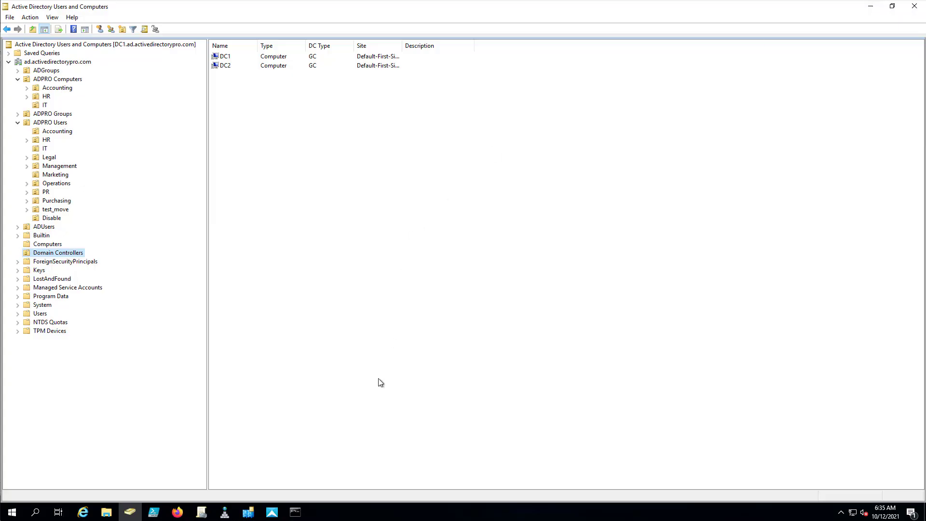
Step: Refresh the site's Servers list in Active Directory Sites and Services
left_click(245, 514)
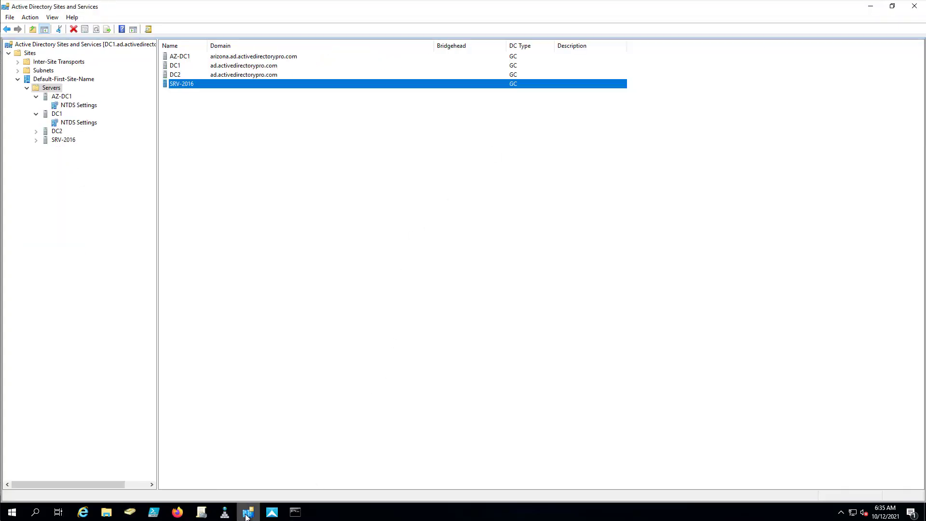
right_click(46, 91)
left_click(75, 172)
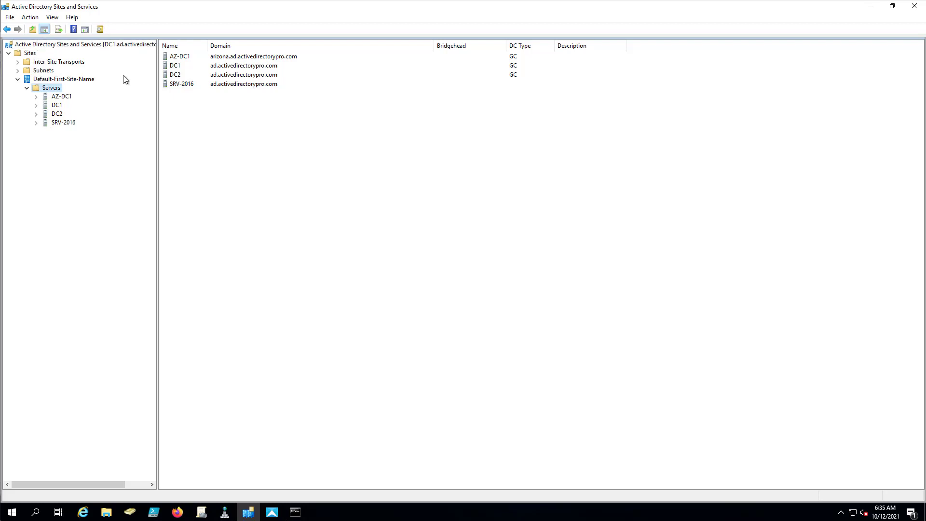
Step: Delete the SRV-2016 server object, then minimize both consoles to reveal DNS Manager
left_click(65, 124)
right_click(64, 122)
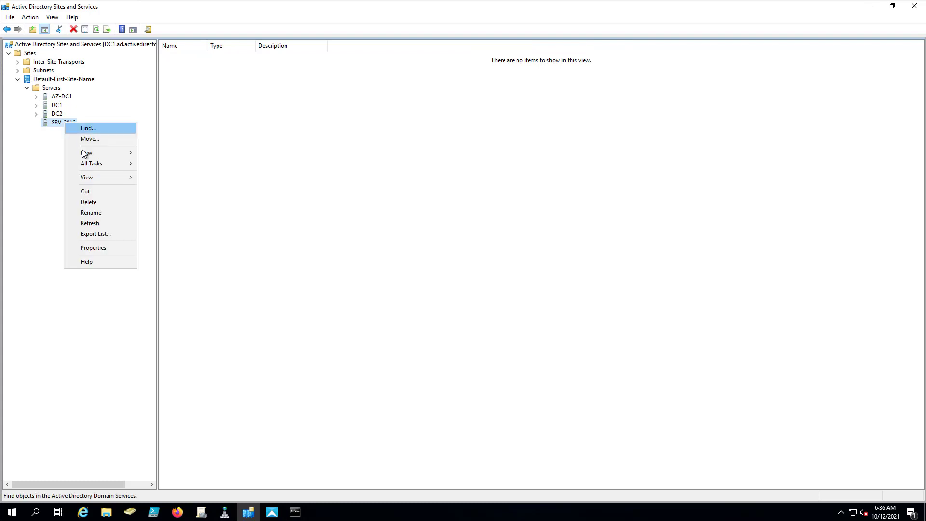
left_click(101, 201)
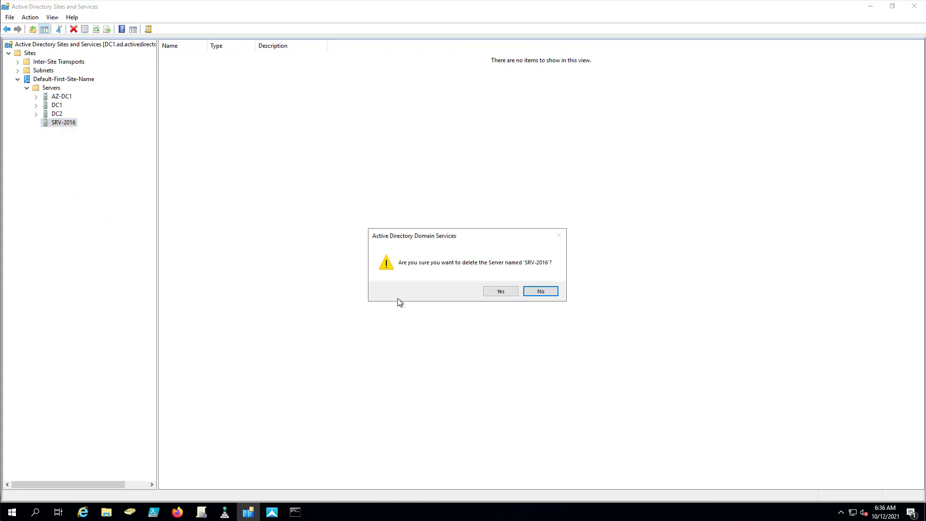
left_click(500, 292)
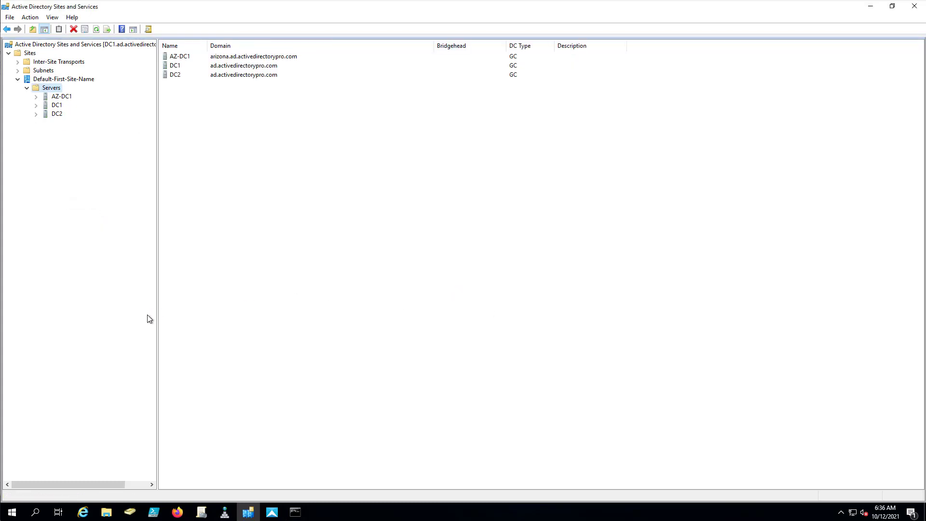
left_click(871, 6)
left_click(871, 6)
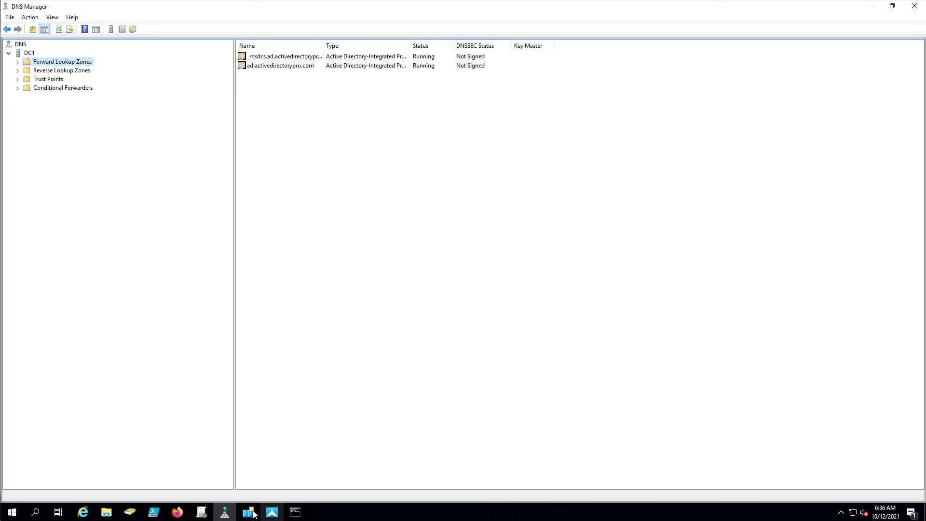
Step: Launch Server Manager from the Start menu's app list
mouse_move(251, 514)
left_click(12, 512)
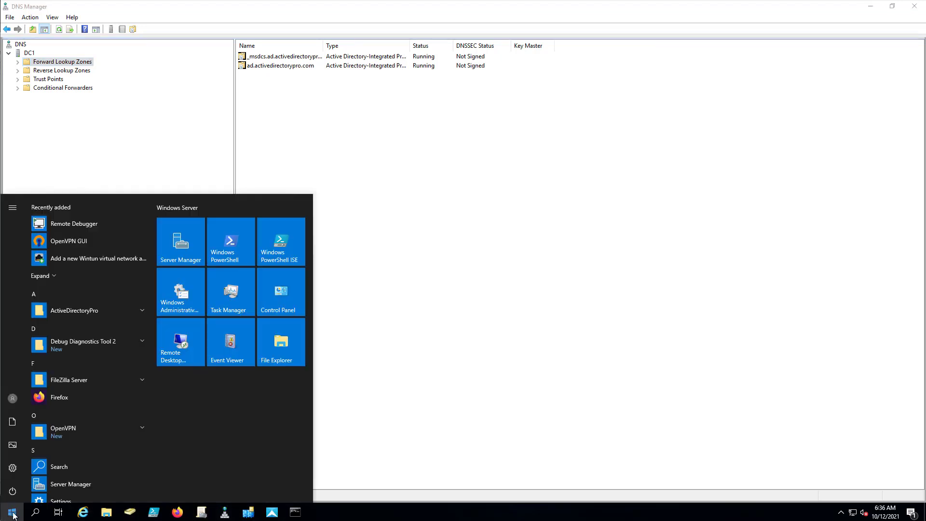
left_click(180, 242)
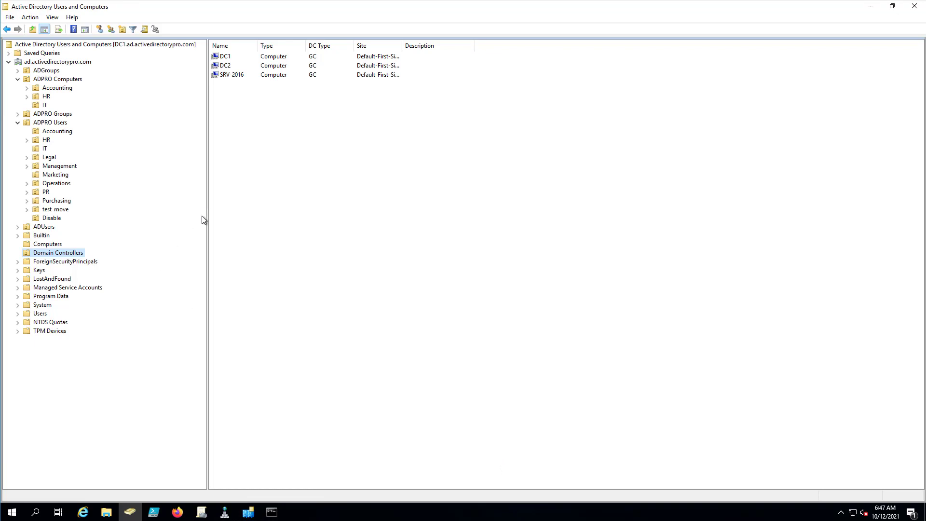
Step: Select SRV-2016, then highlight the fsmo output's RID pool manager line naming srv-2016
left_click(235, 75)
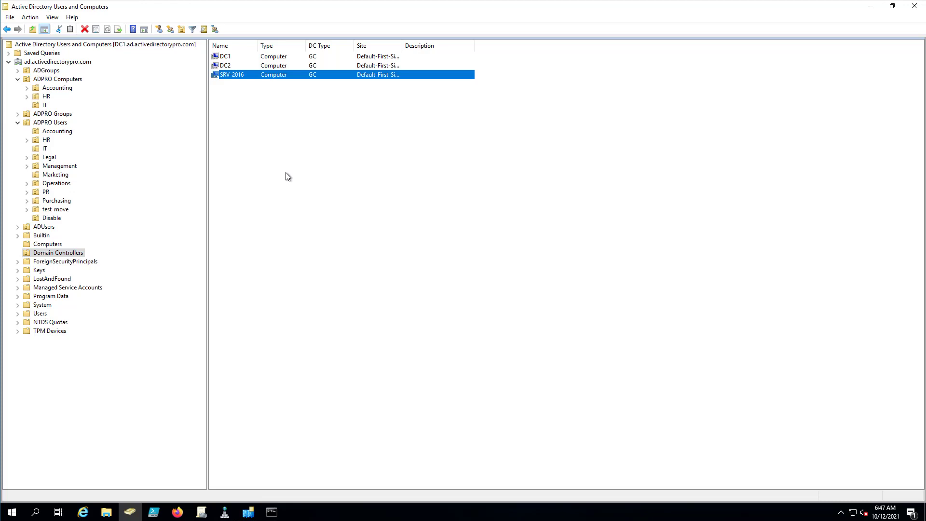
left_click(271, 512)
left_click_drag(2, 56, 240, 57)
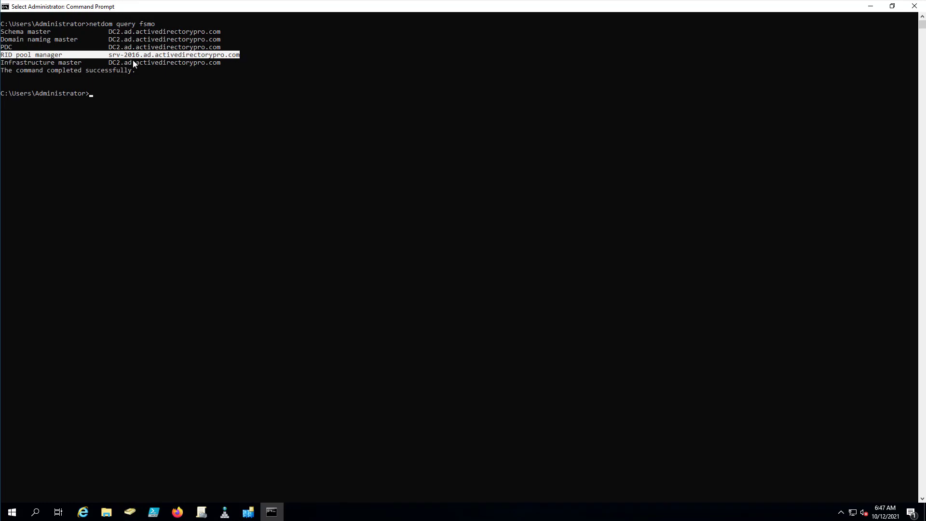
Step: Force-delete the offline SRV-2016 domain controller, moving RID master to DC2, then refresh Domain Controllers
left_click(870, 5)
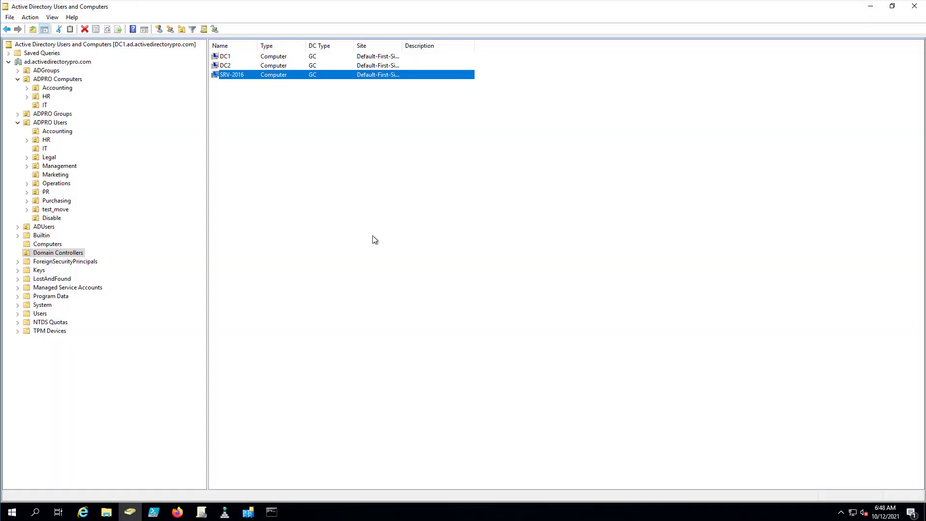
right_click(234, 77)
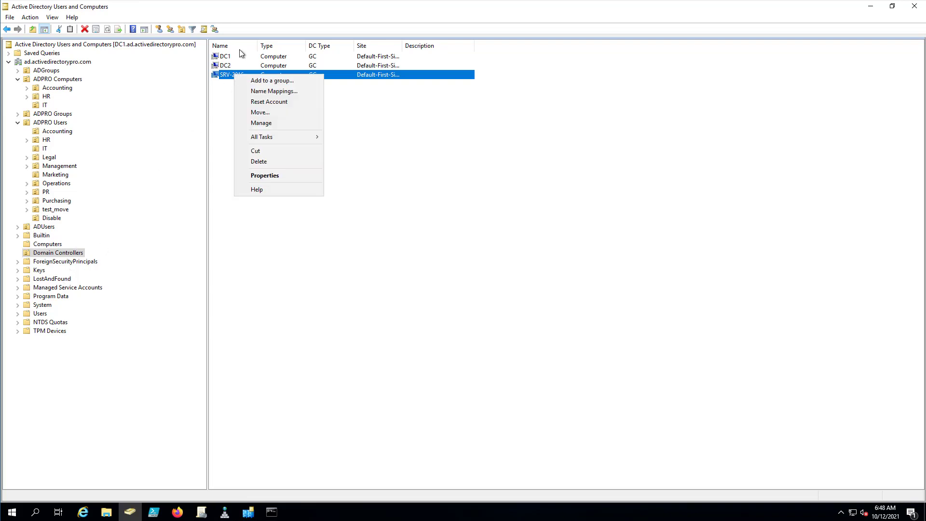
left_click(278, 167)
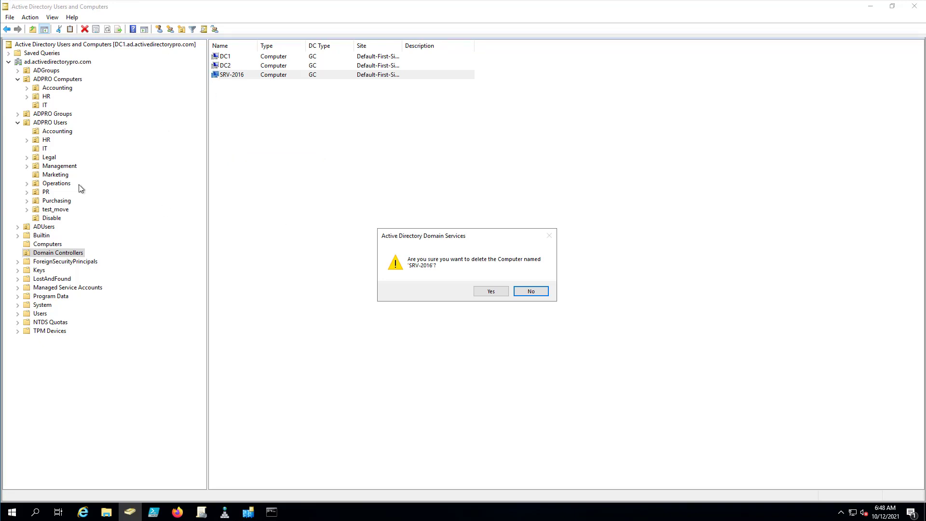
left_click(485, 292)
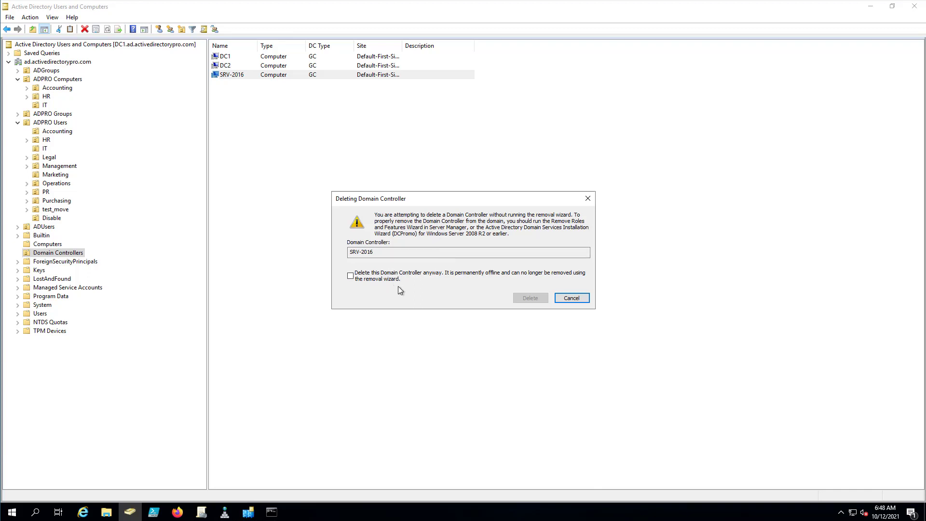
left_click(352, 277)
left_click(525, 298)
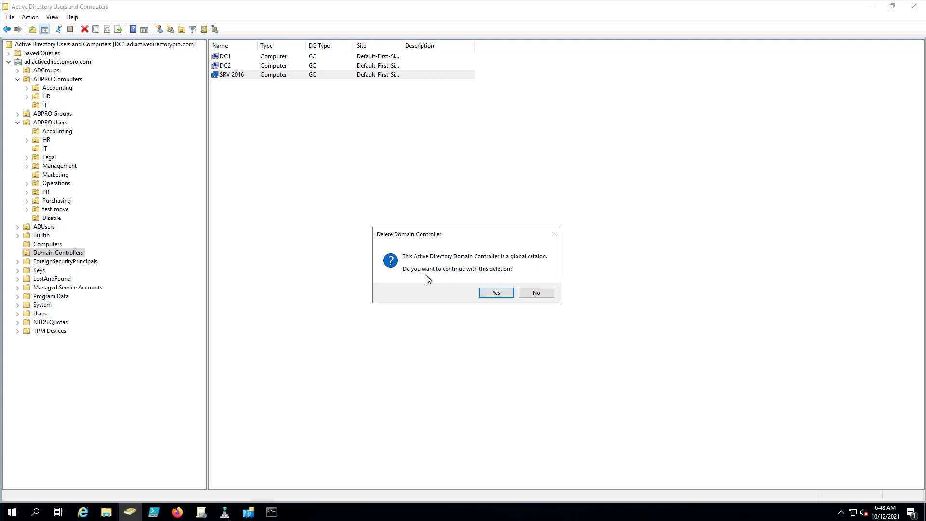
left_click(495, 294)
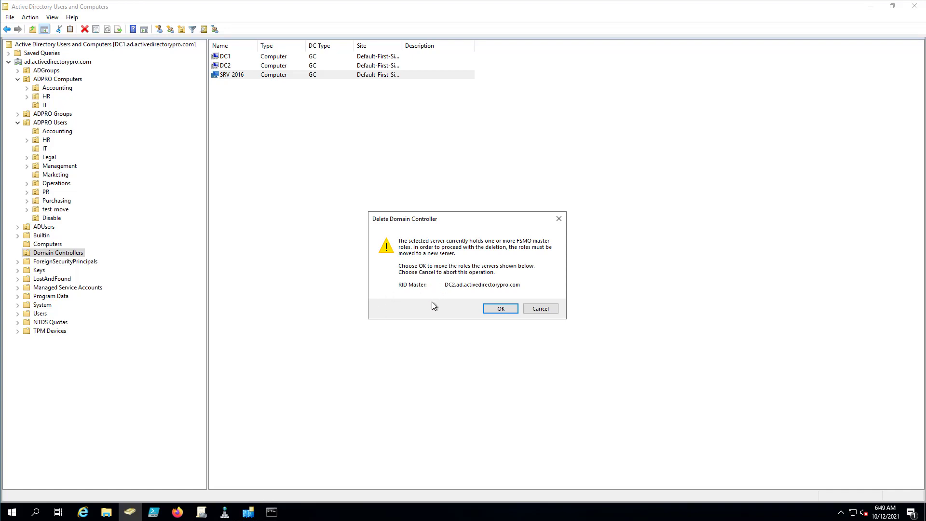
left_click(499, 309)
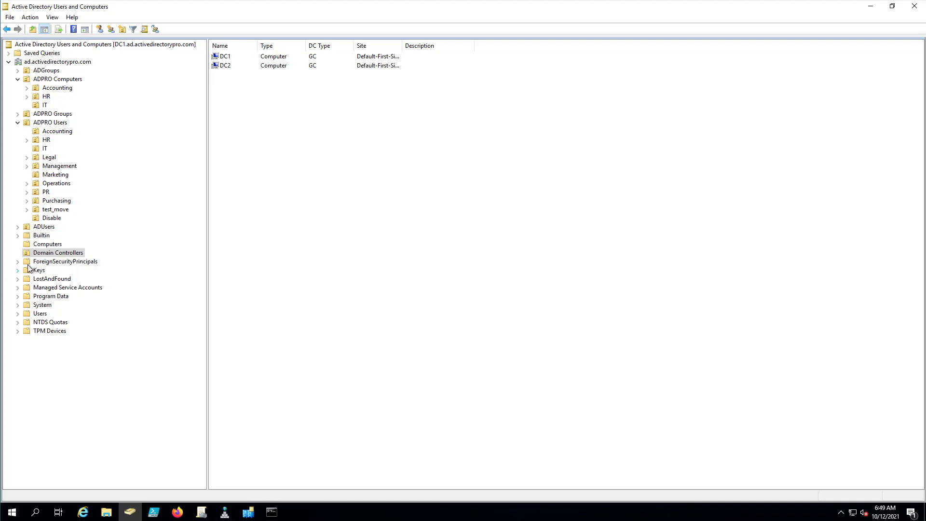
right_click(39, 251)
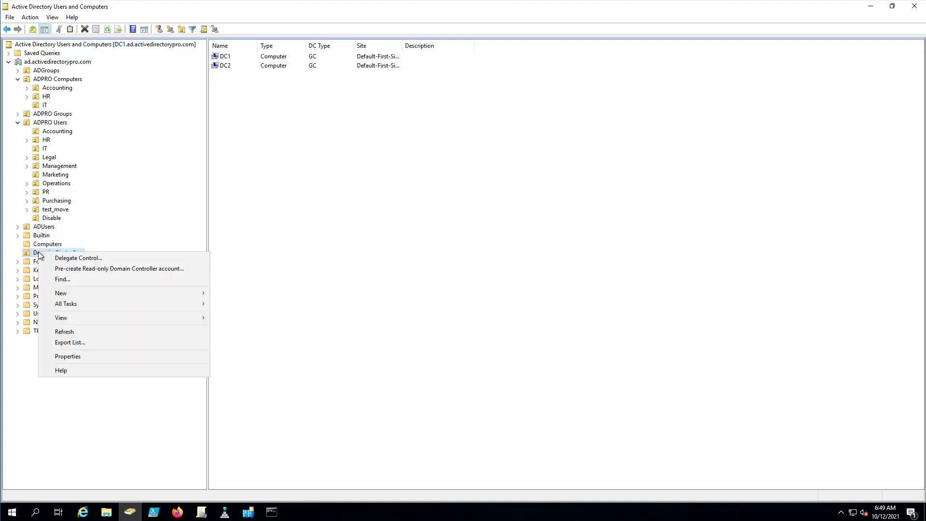
left_click(95, 332)
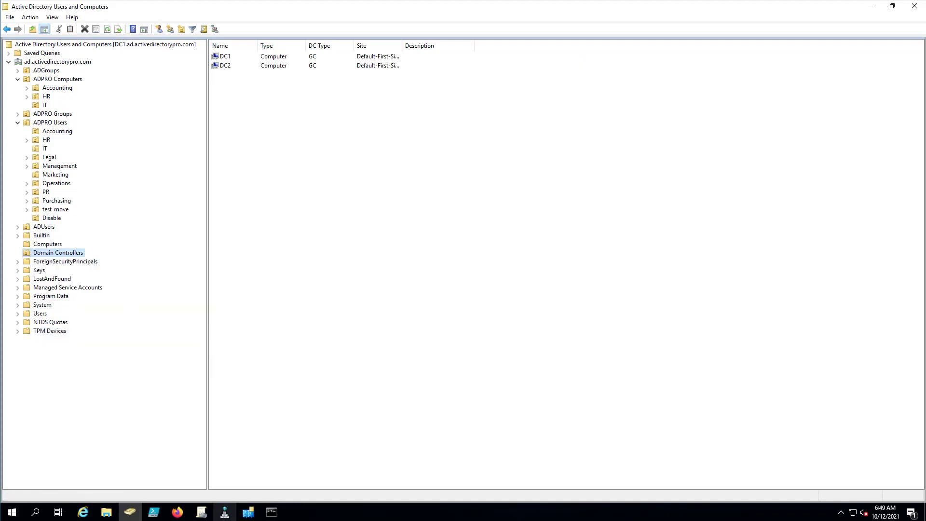
Step: Return to Sites and Services and refresh the site's Servers list
mouse_move(247, 511)
left_click(250, 474)
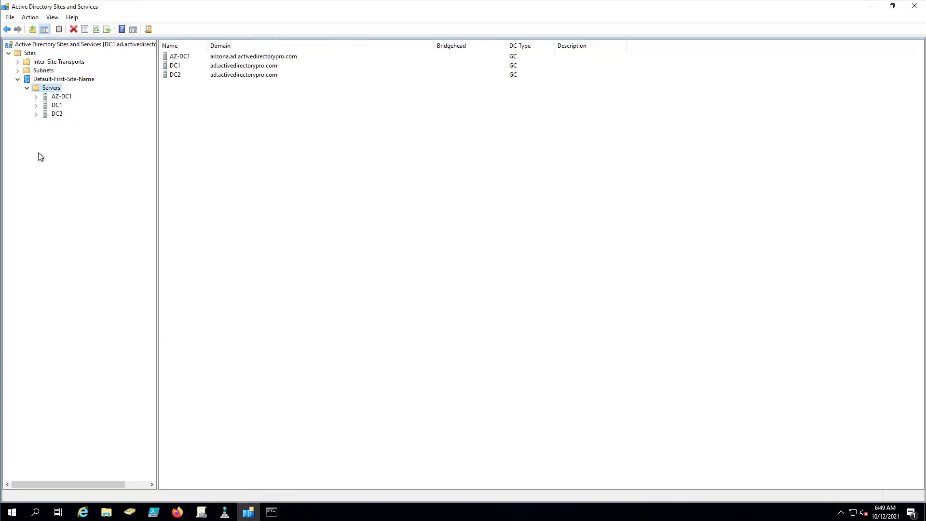
right_click(48, 87)
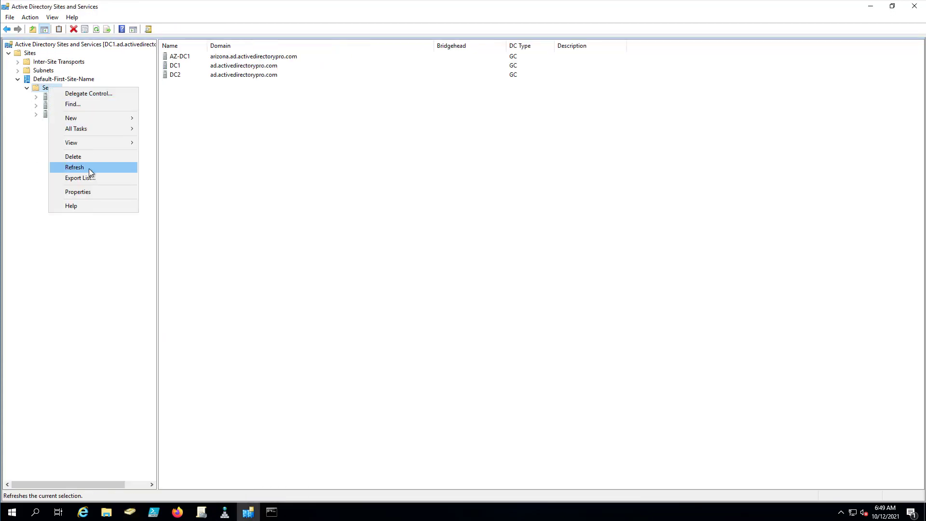
left_click(89, 169)
Step: Delete the reappeared SRV-2016 server entry and minimize Sites and Services
left_click(64, 124)
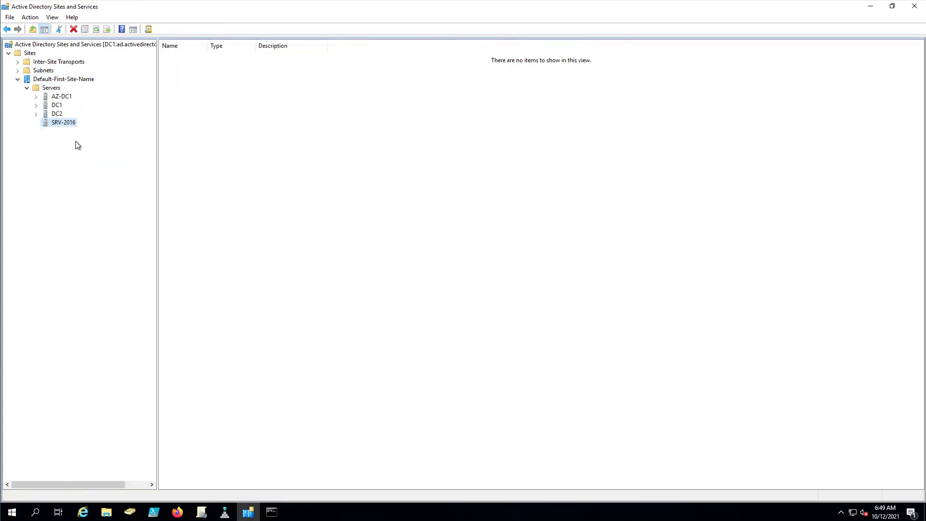
right_click(62, 126)
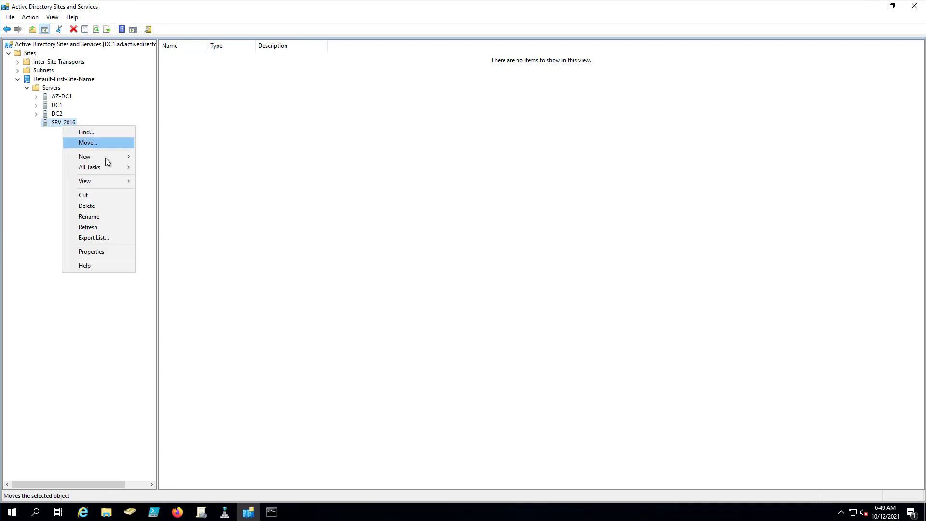
left_click(104, 205)
left_click(496, 292)
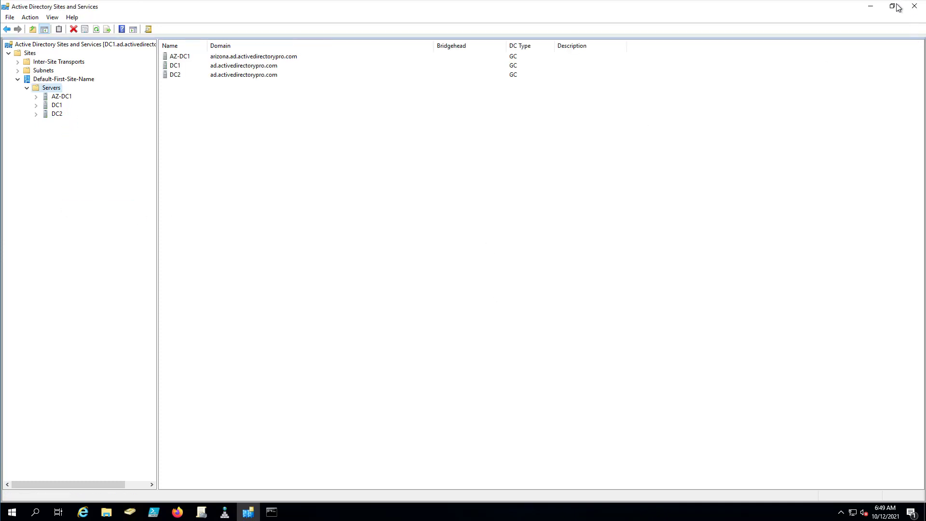
left_click(875, 11)
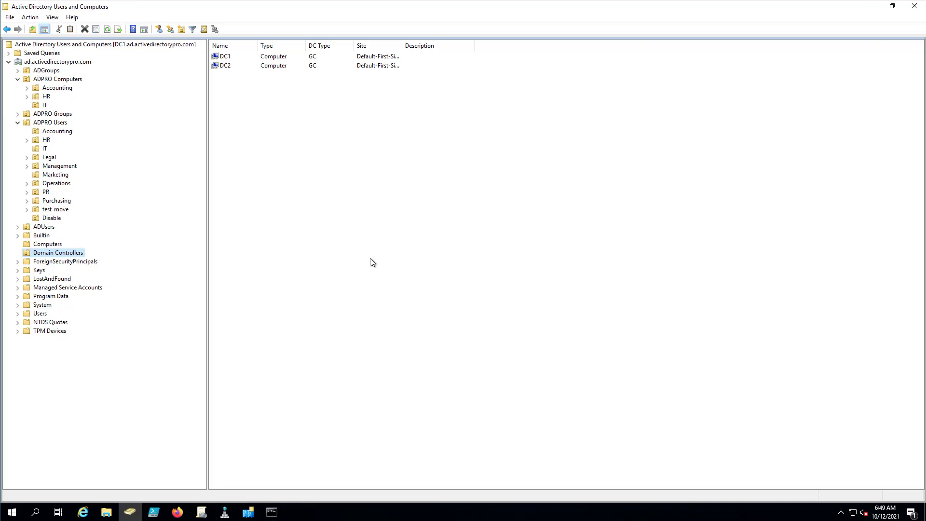